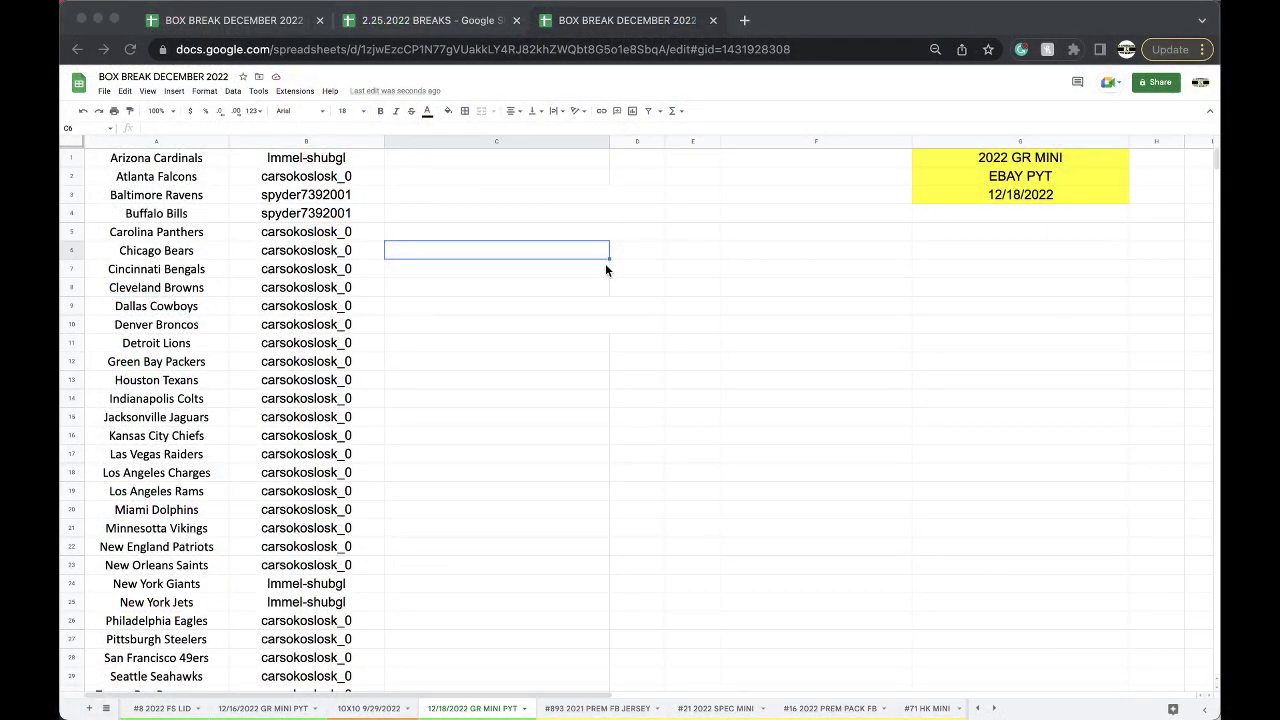
Sort the whole sheet A to Z by the buyer column B
scroll(471, 388, down, 2)
scroll(471, 388, up, 2)
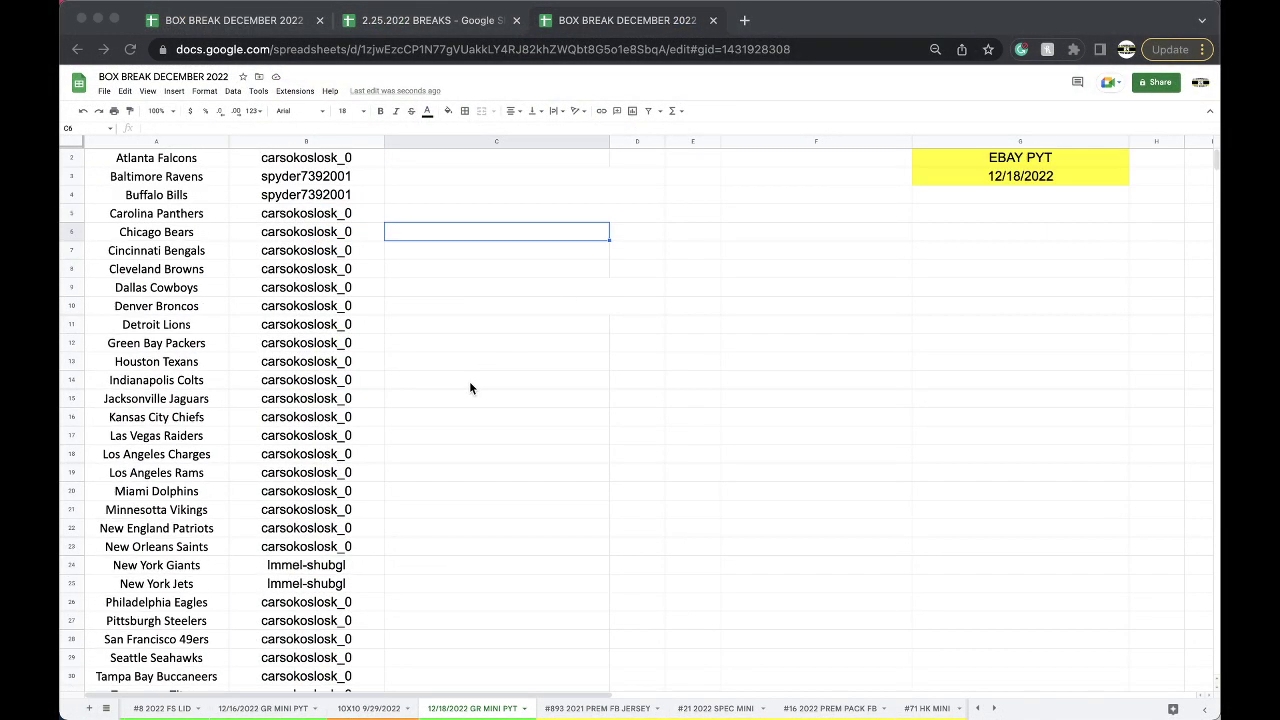
click(298, 138)
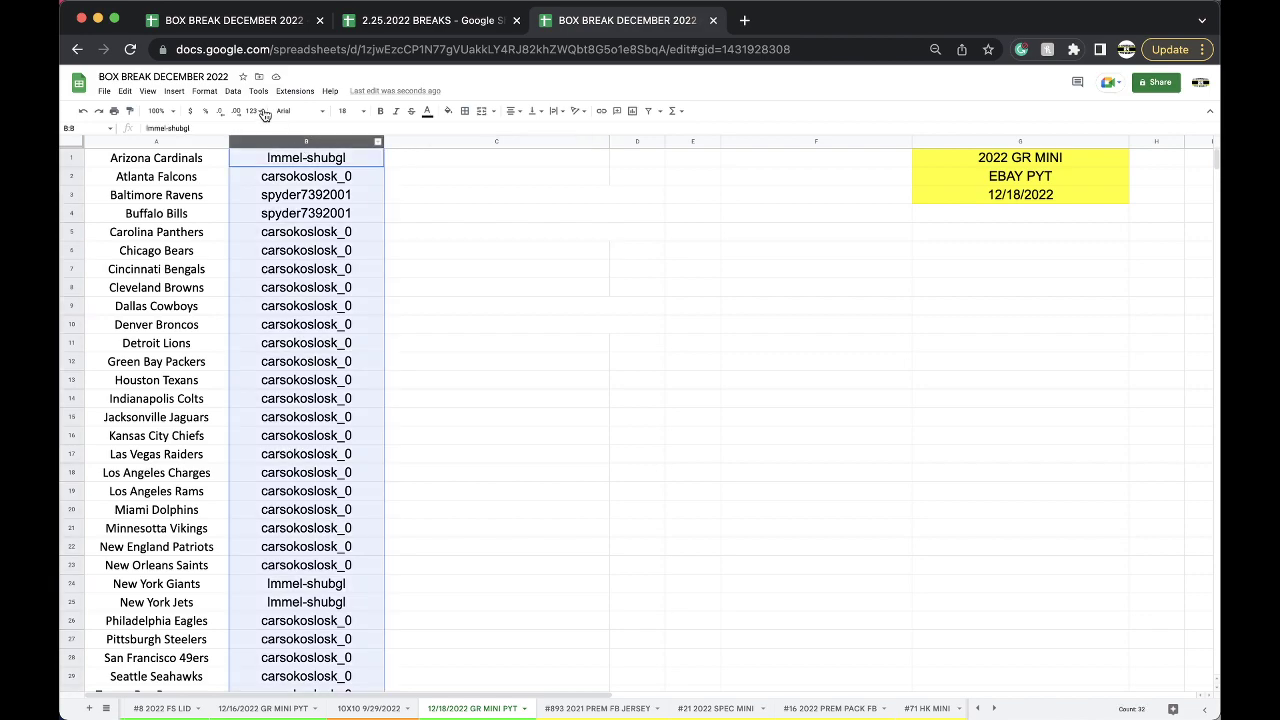
click(233, 91)
mouse_move(385, 128)
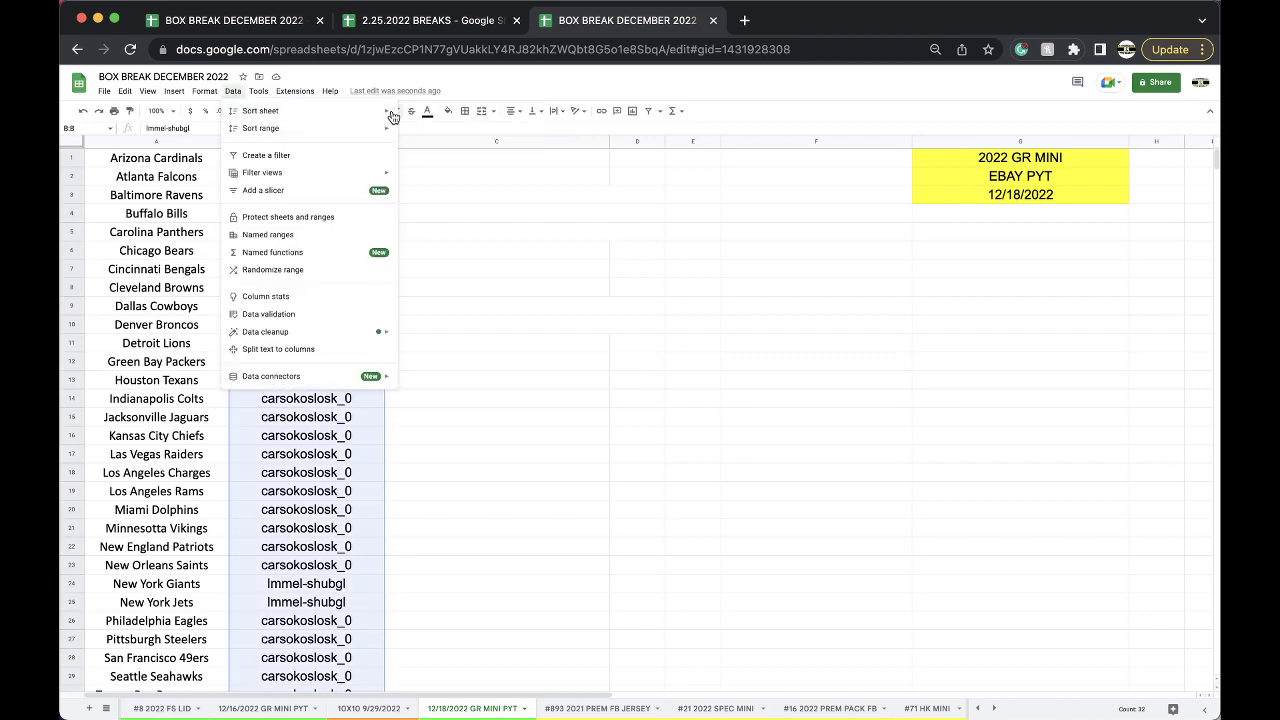
click(421, 116)
click(464, 313)
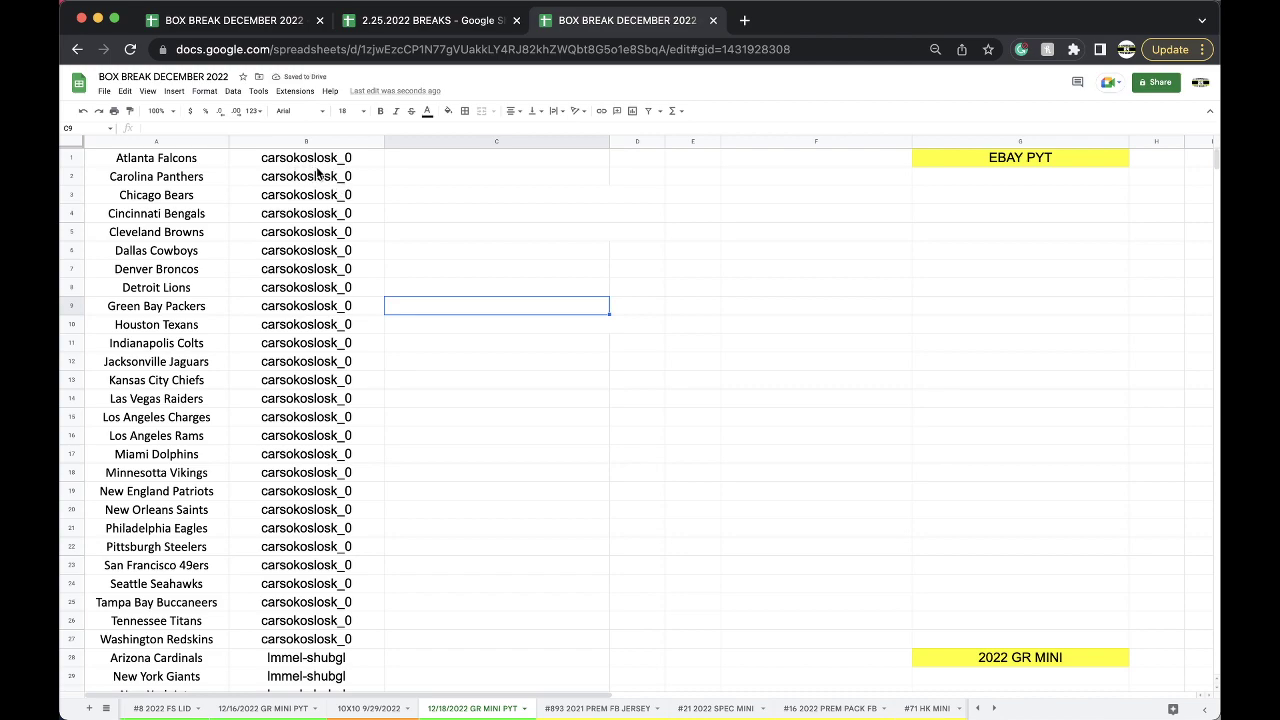
mouse_move(218, 164)
mouse_down()
mouse_move(202, 232)
mouse_move(216, 632)
mouse_up()
scroll(217, 435, down, 1)
scroll(217, 565, down, 1)
click(268, 567)
scroll(216, 632, up, 3)
click(360, 264)
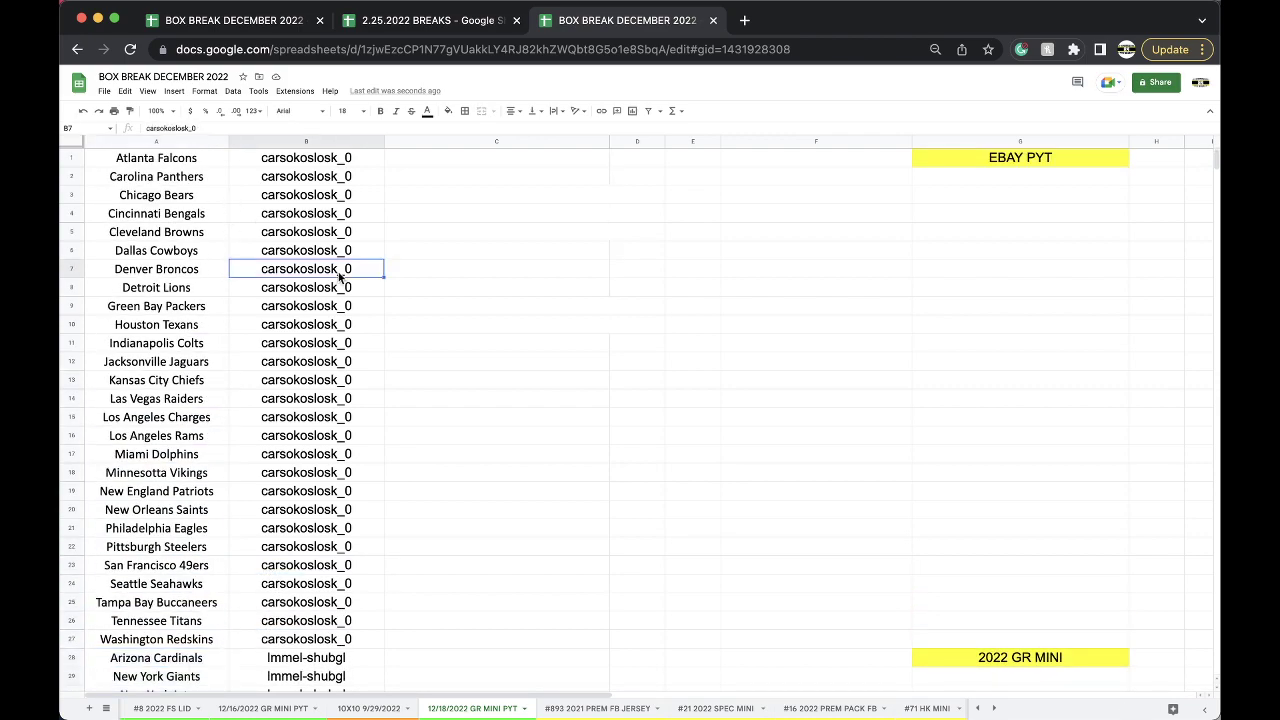
click(480, 257)
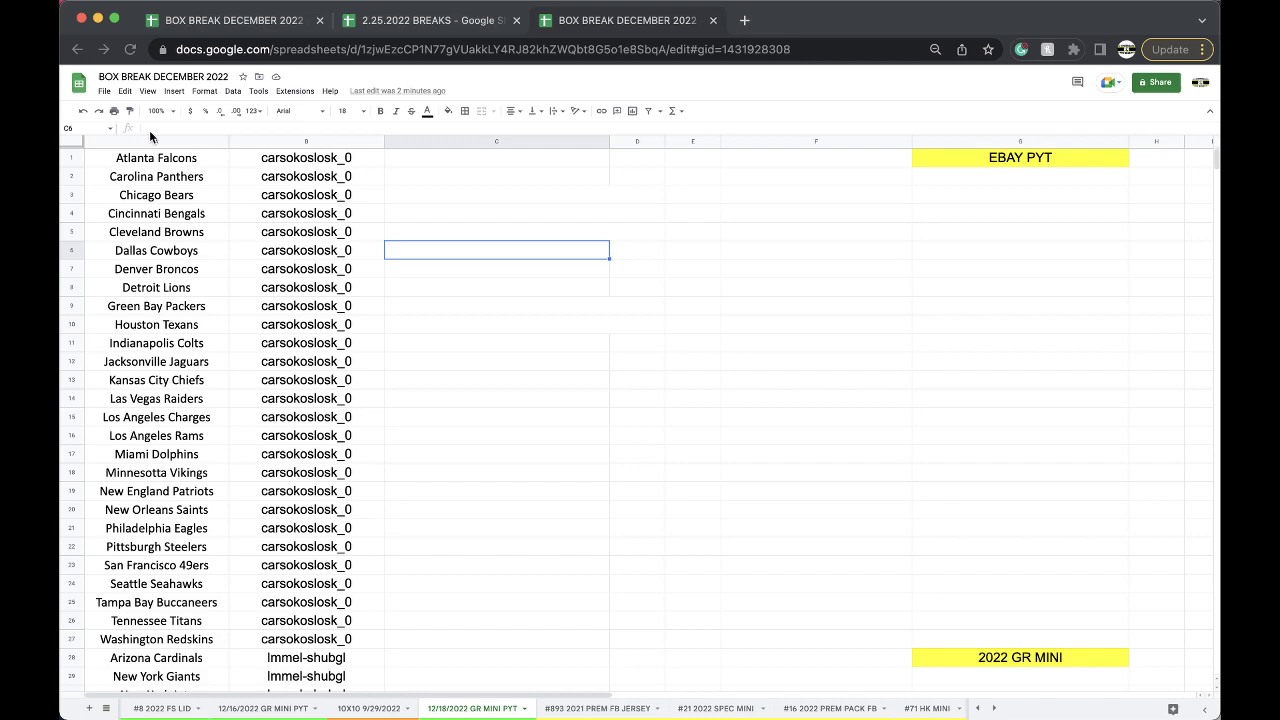
Re-sort the whole sheet A to Z by team name in column A, then select cell B29
click(141, 141)
click(233, 91)
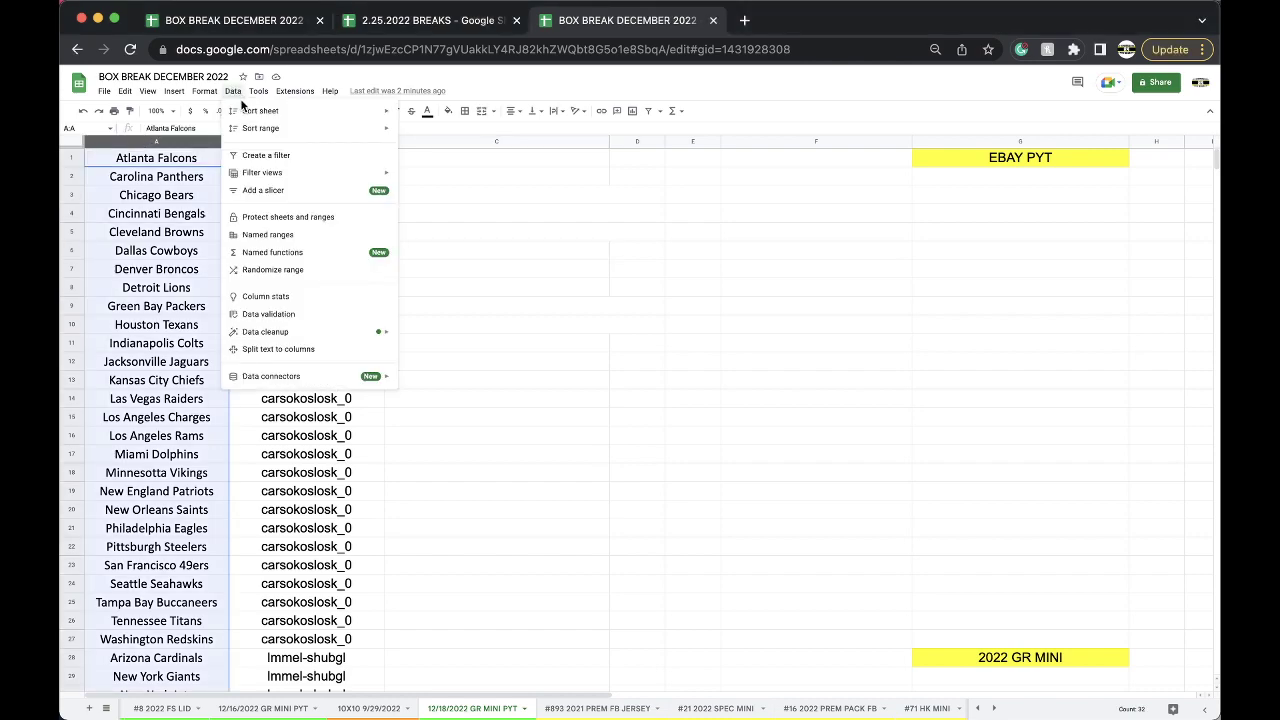
mouse_move(260, 110)
click(460, 116)
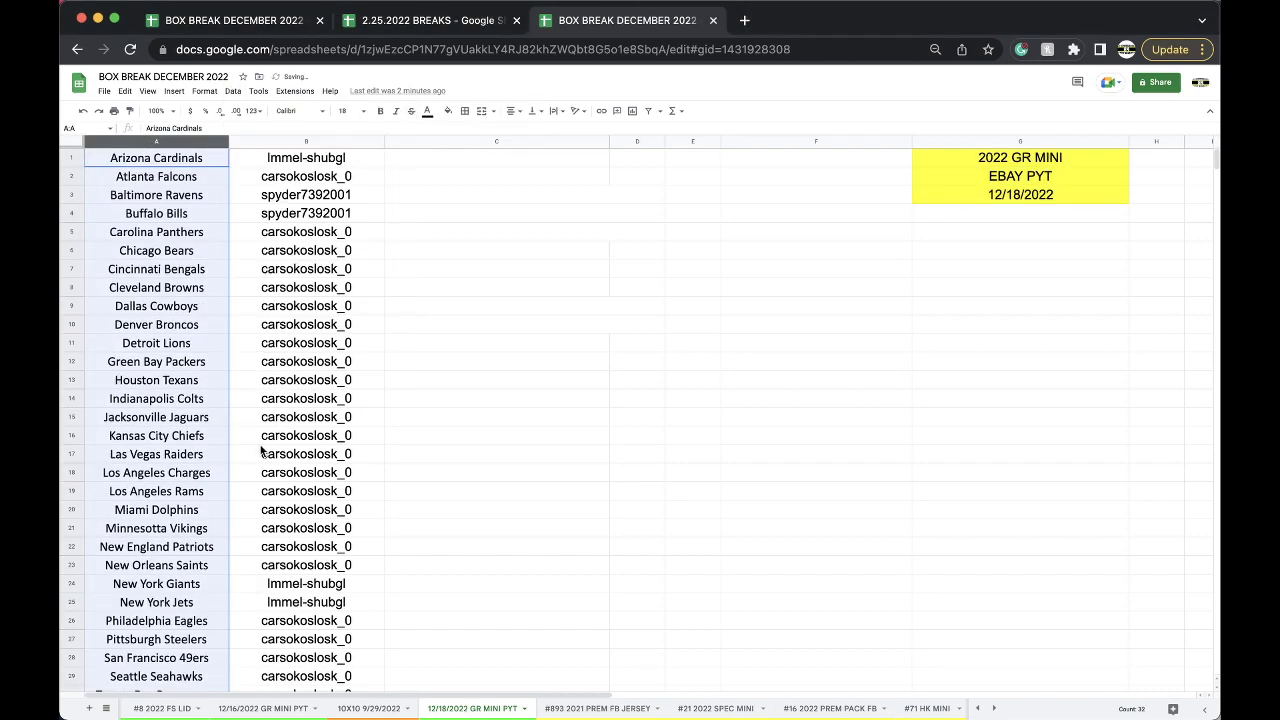
click(285, 678)
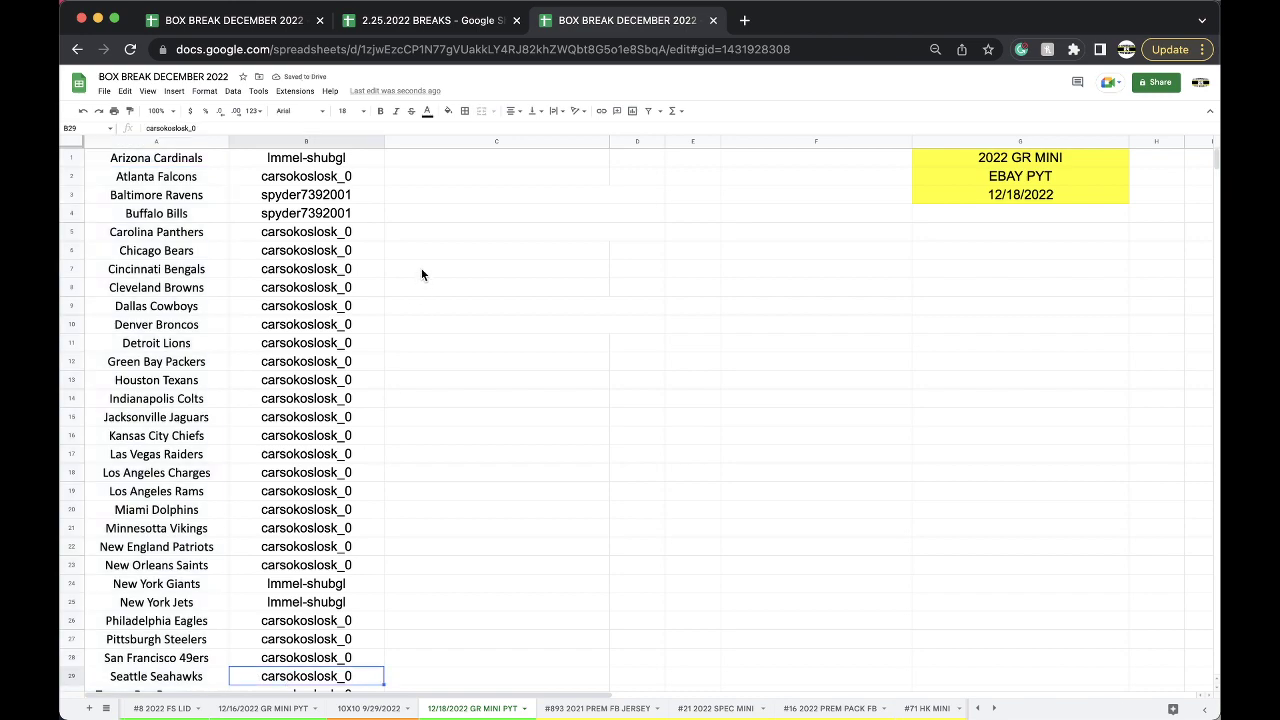
Fill the Seattle Seahawks buyer cell B29 with cyan
scroll(390, 270, down, 2)
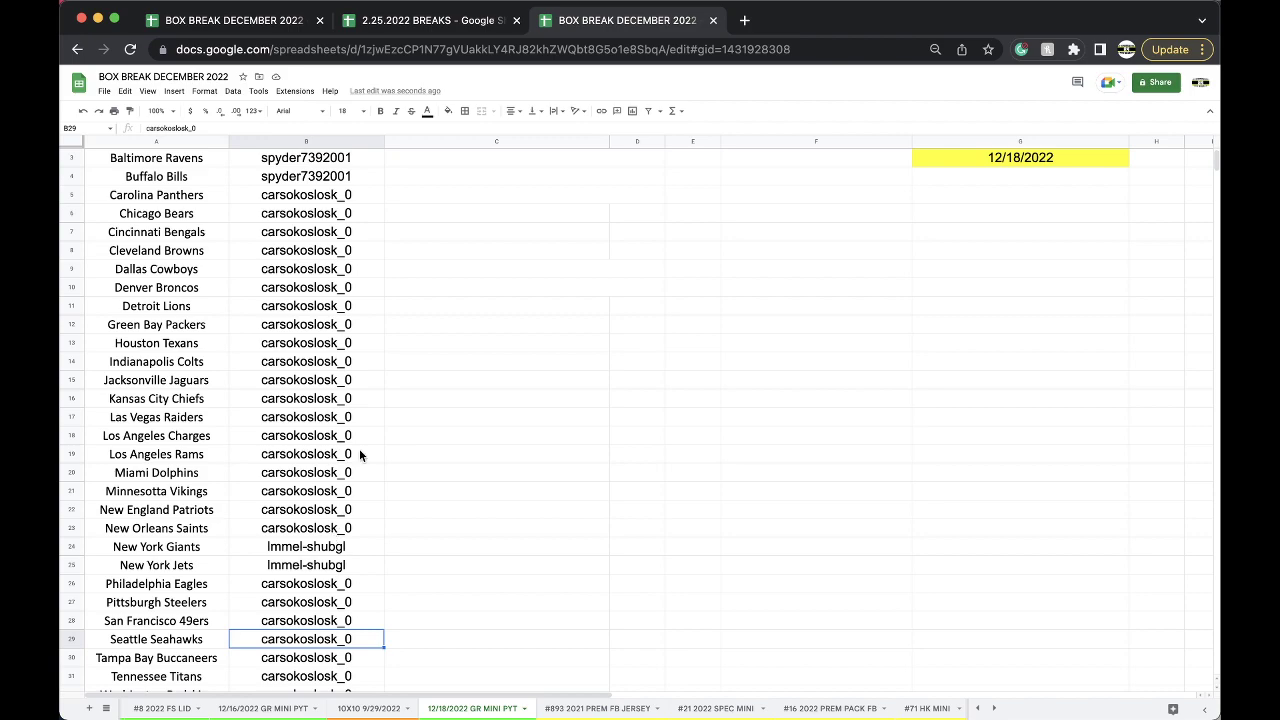
click(448, 111)
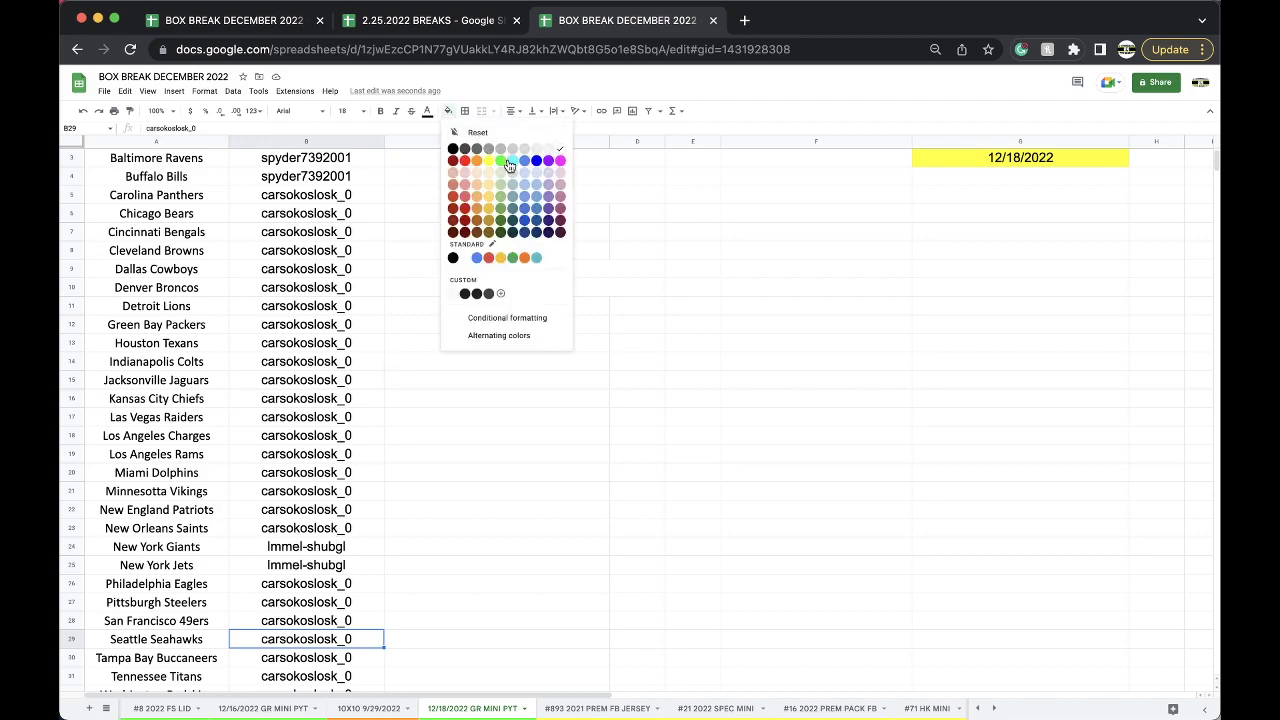
click(512, 160)
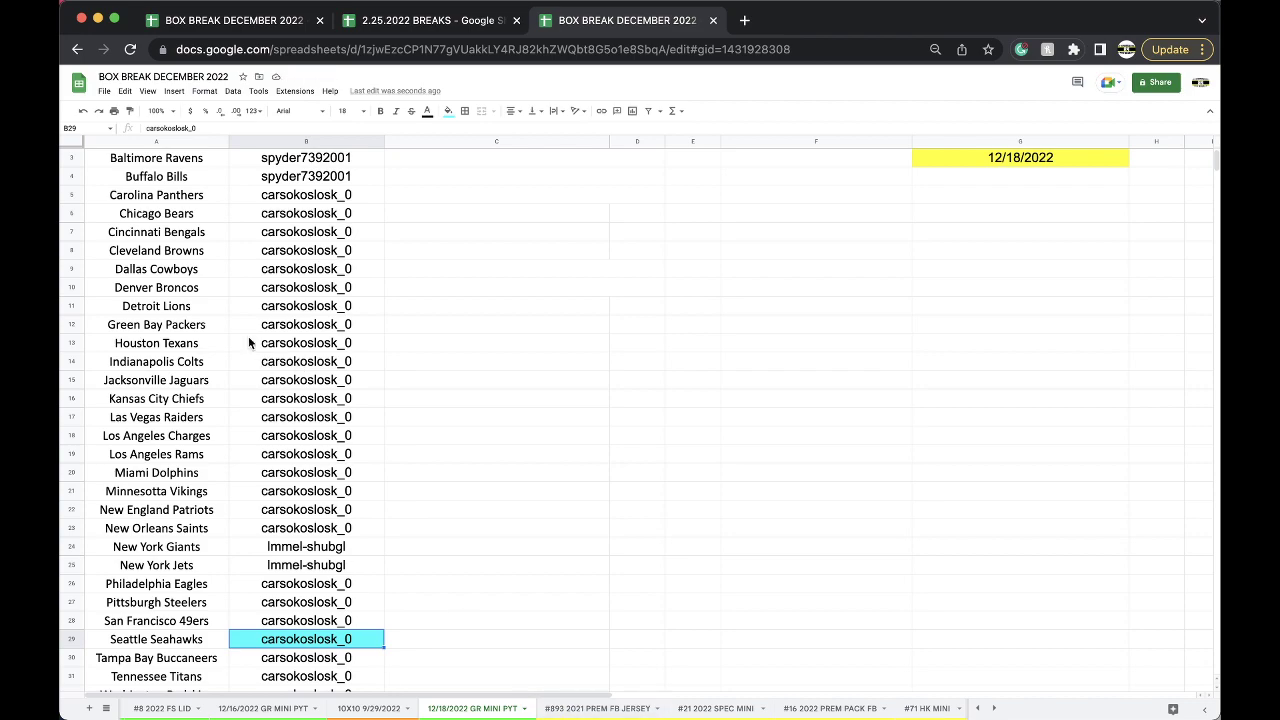
Open the '#893 2021 PREM FB JERSEY' sheet tab
click(585, 710)
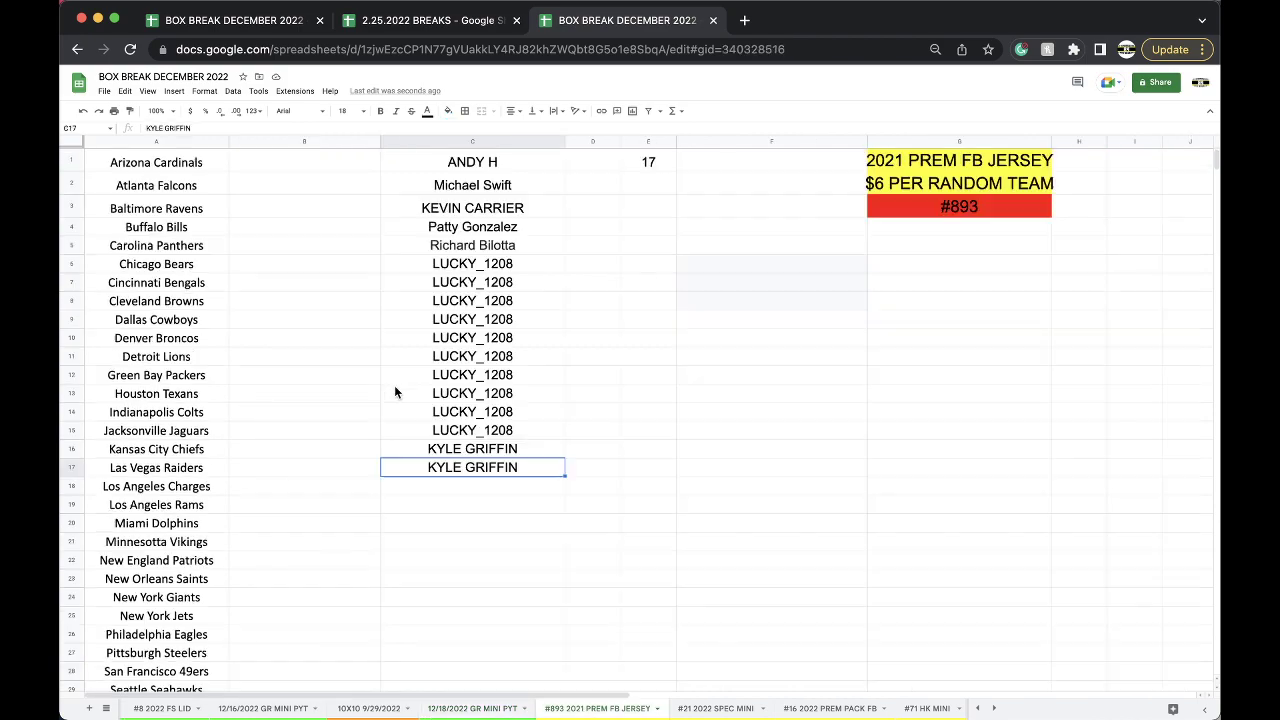